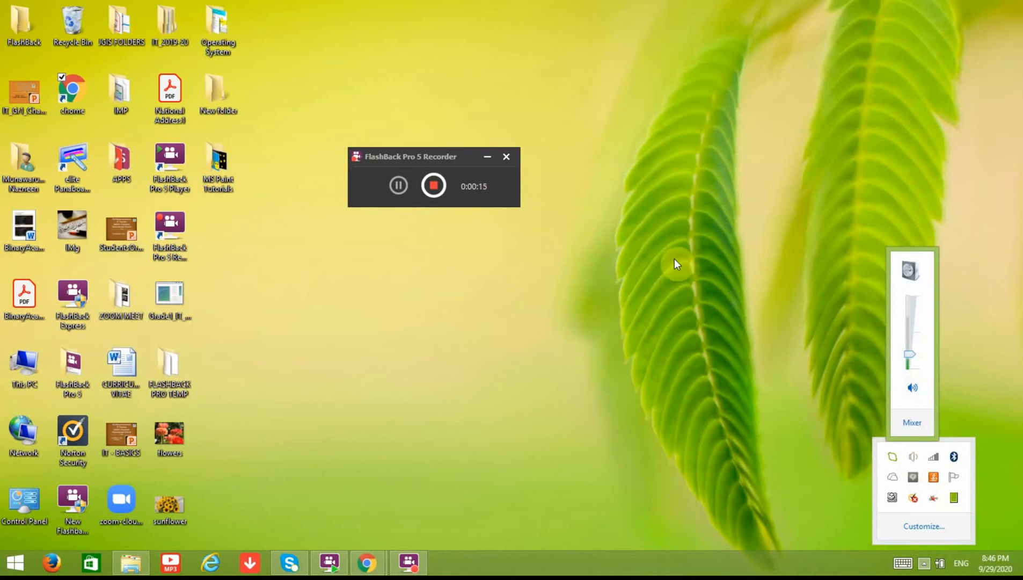
Step: Dismiss the volume and hidden-tray popups and bring up the Start menu program list
left_click(378, 293)
left_click(15, 556)
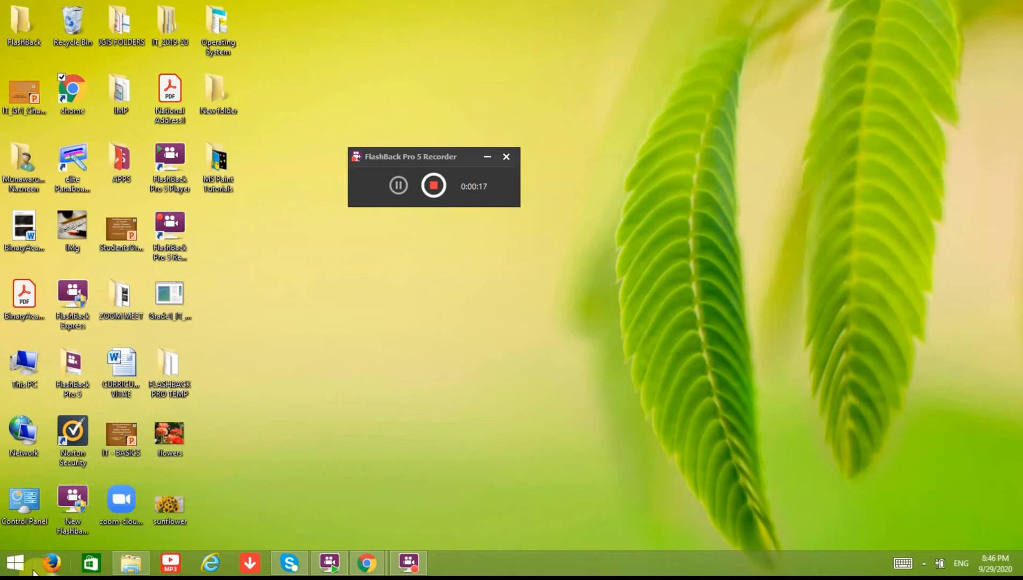
left_click(16, 562)
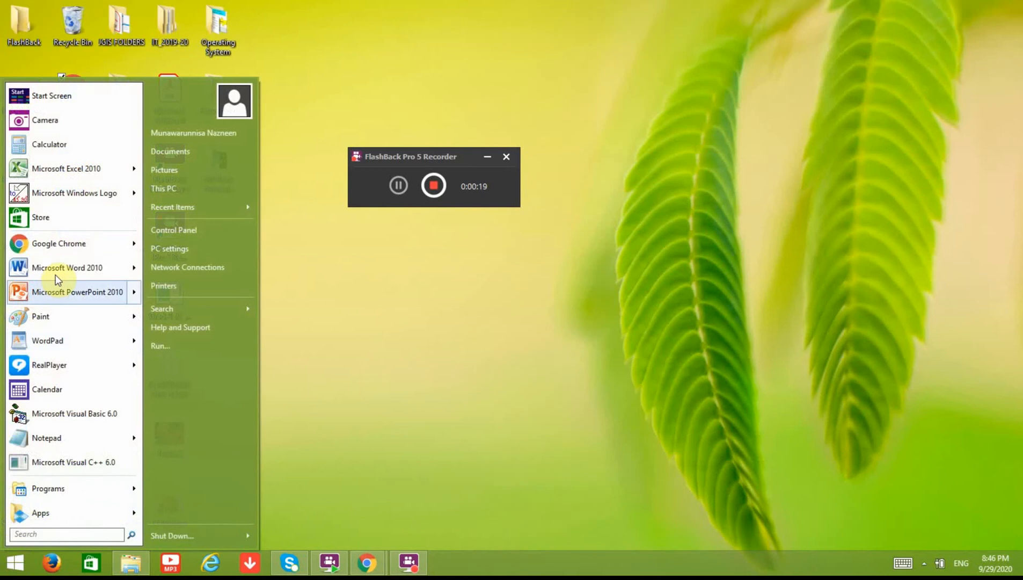
Step: Launch Paint, draw a black five-point star outline at the top right, and box-select it
left_click(56, 317)
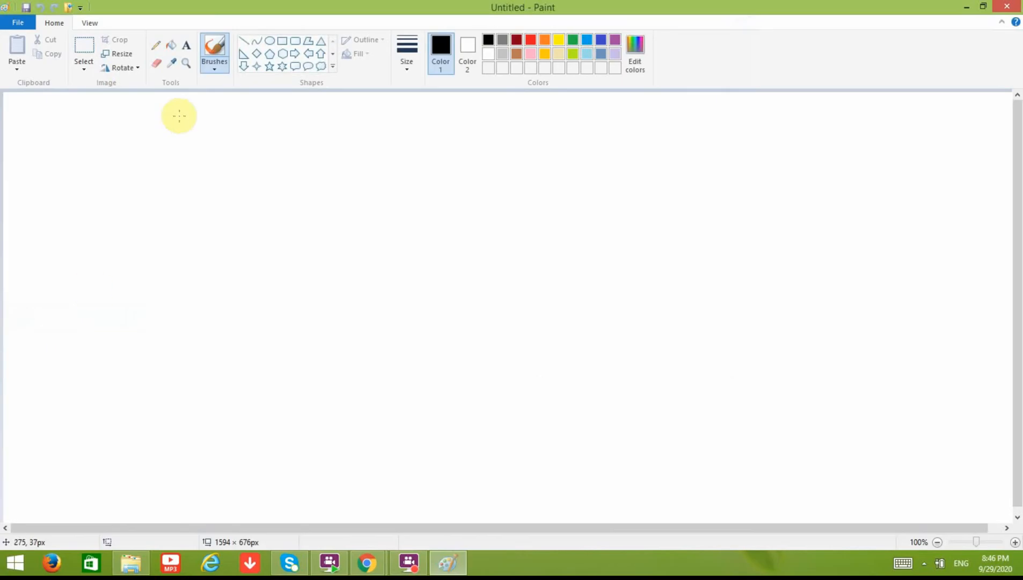
left_click(270, 67)
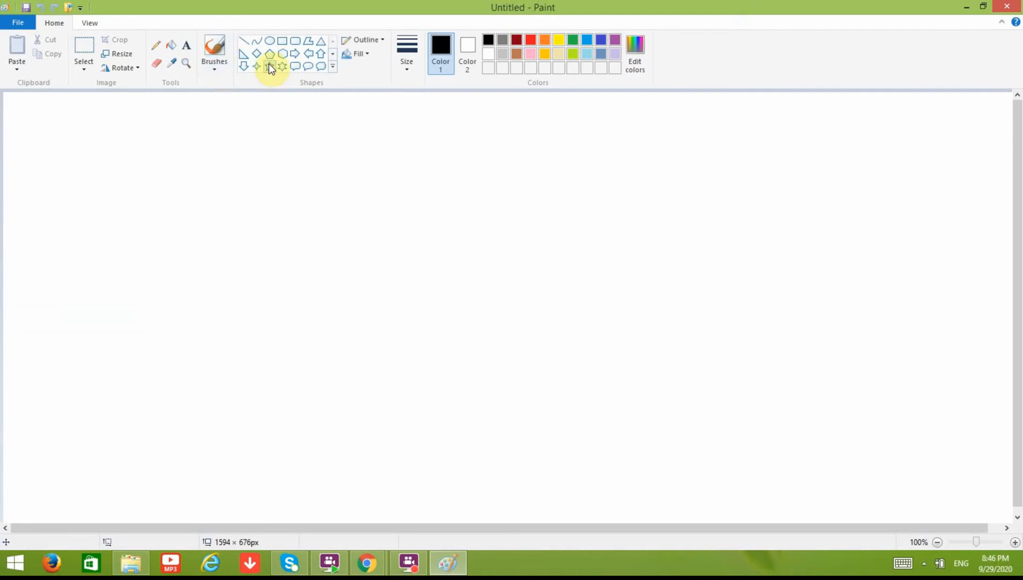
left_click_drag(648, 124, 566, 192)
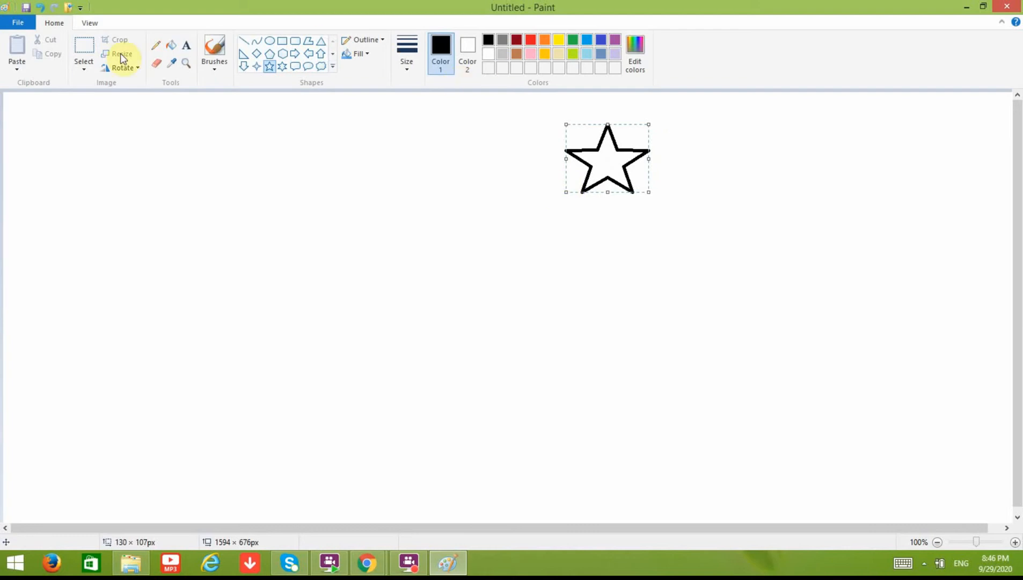
left_click(88, 45)
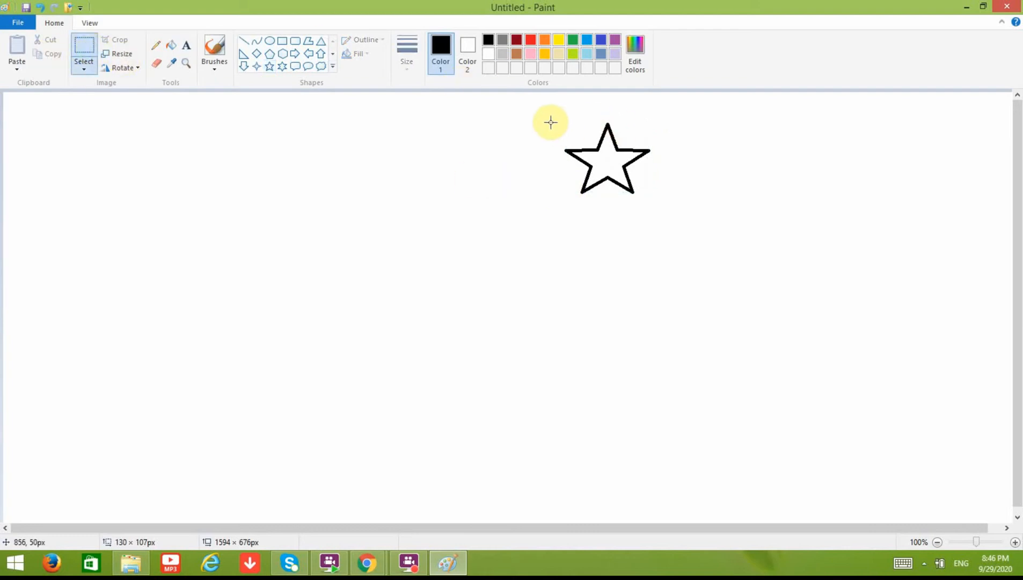
left_click_drag(551, 122, 656, 202)
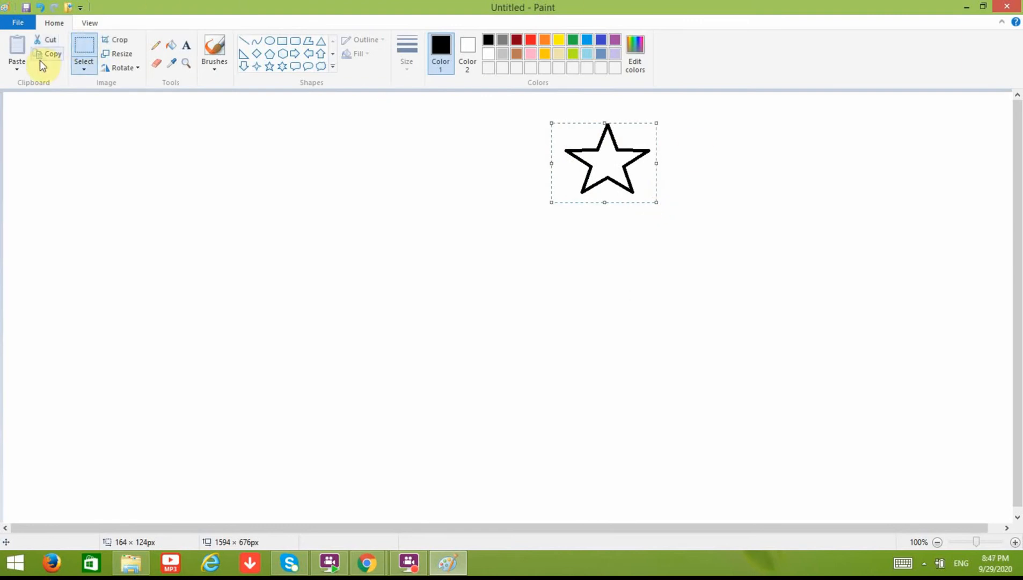
Step: Paste four star copies along the top row, left and right of the original star
left_click(21, 51)
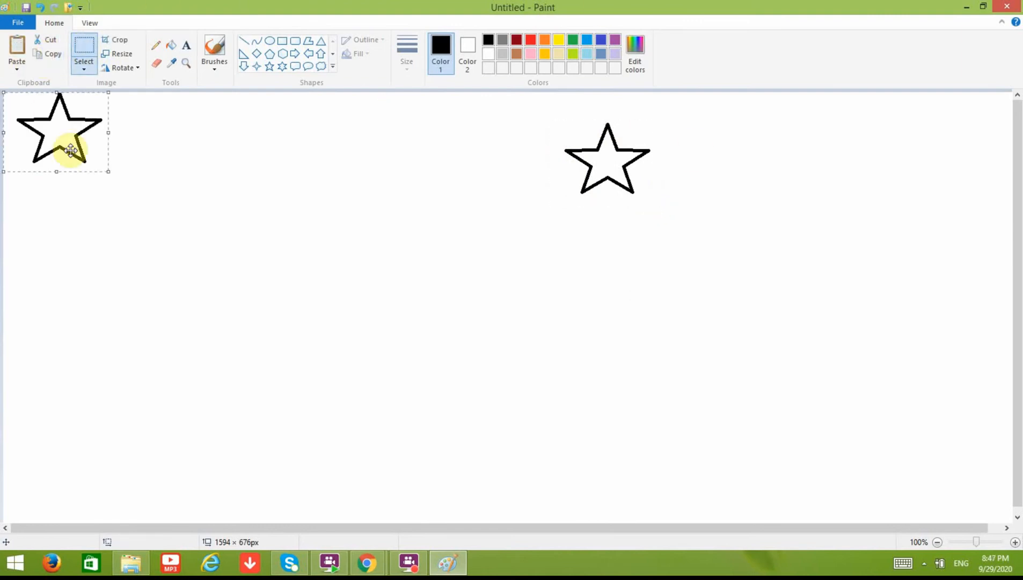
left_click_drag(48, 116, 256, 148)
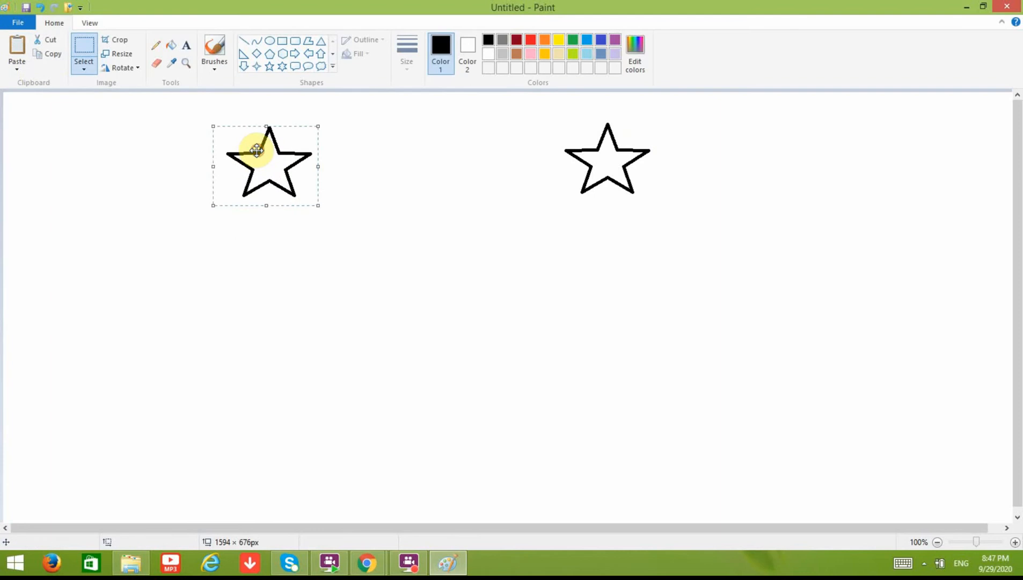
left_click(20, 48)
left_click_drag(45, 128, 419, 149)
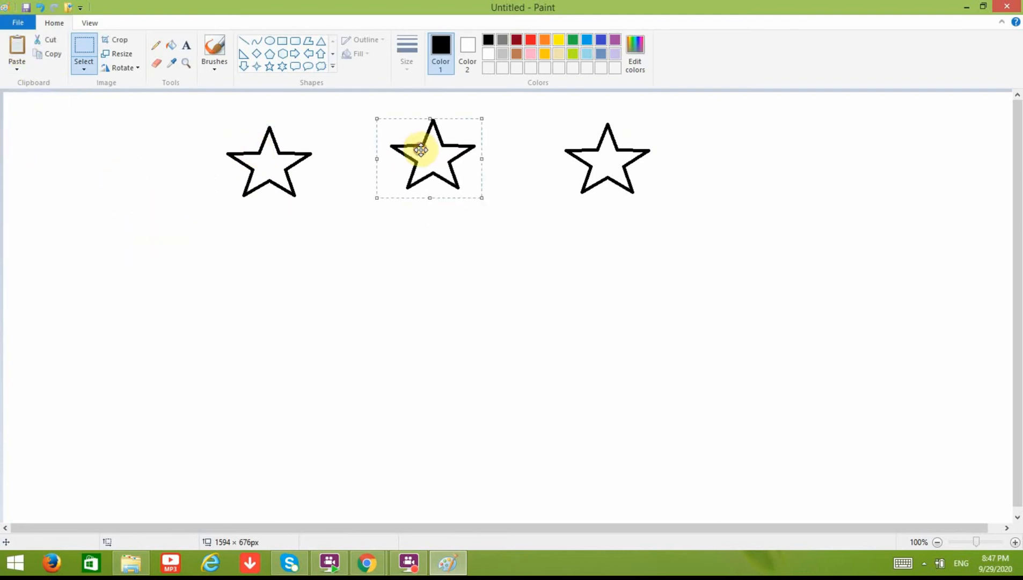
left_click(16, 46)
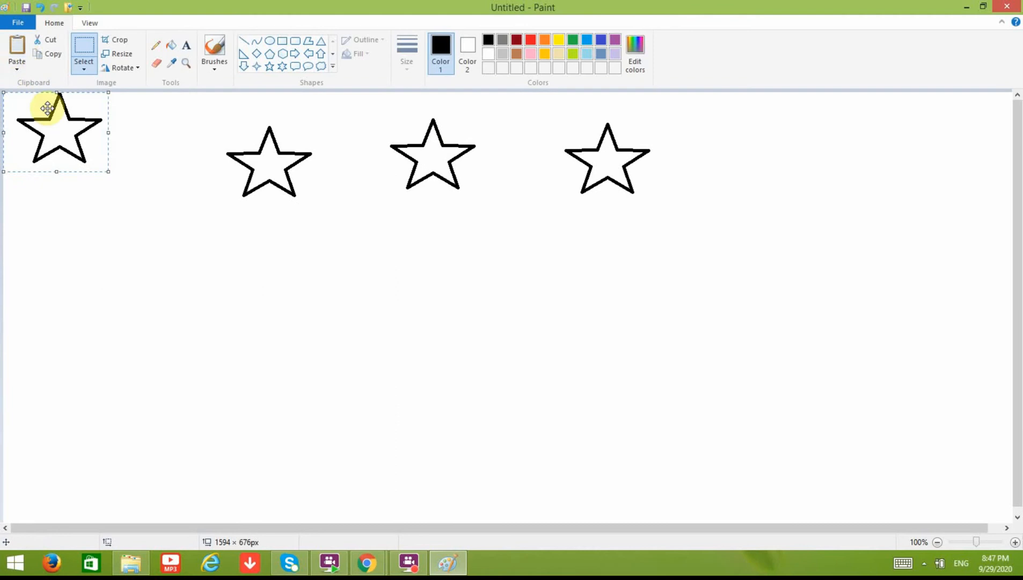
left_click_drag(46, 103, 773, 133)
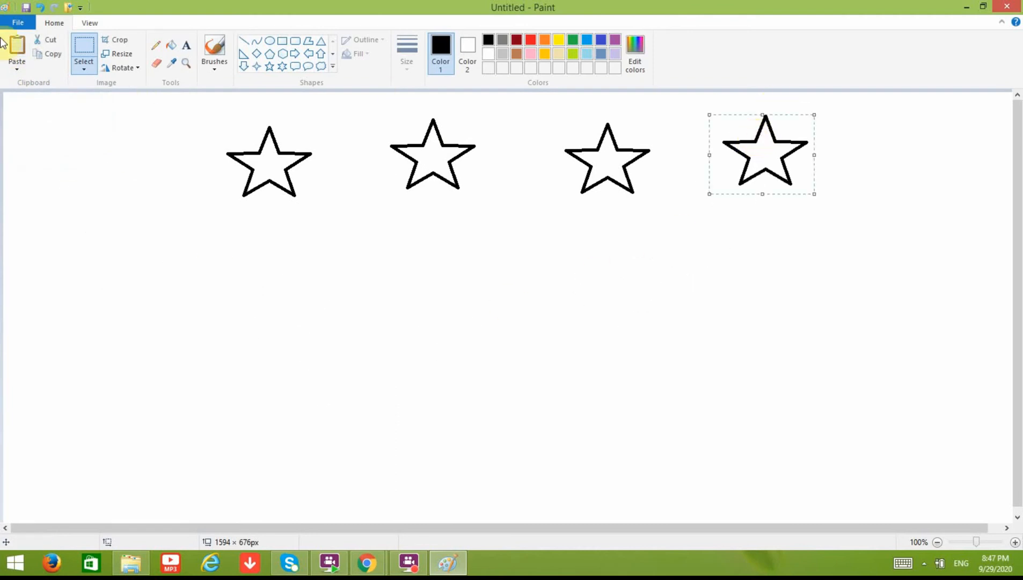
left_click(17, 48)
left_click_drag(49, 144, 907, 211)
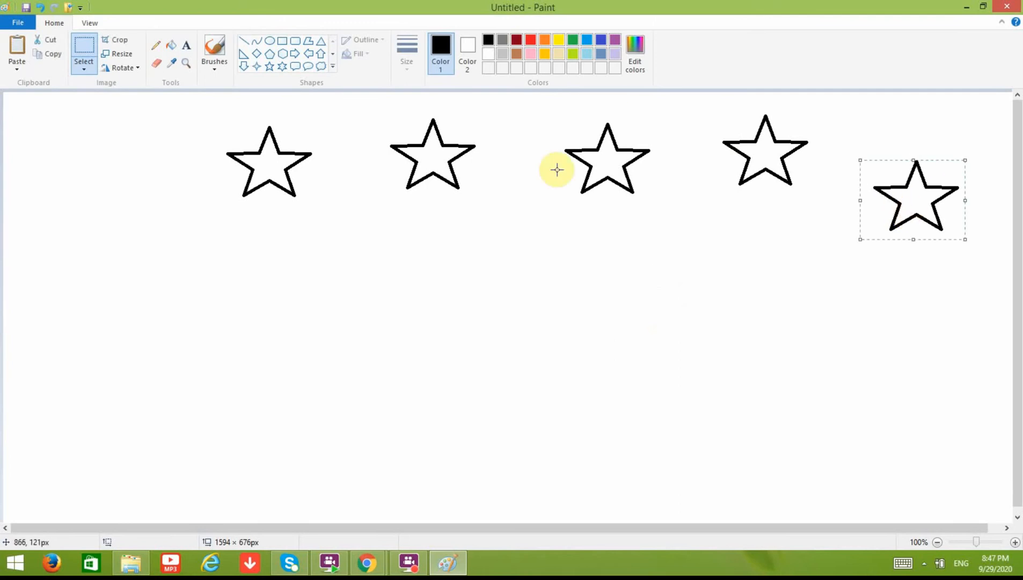
Step: Paste three more star copies into a second row below the top stars
left_click(20, 47)
left_click_drag(41, 130, 793, 258)
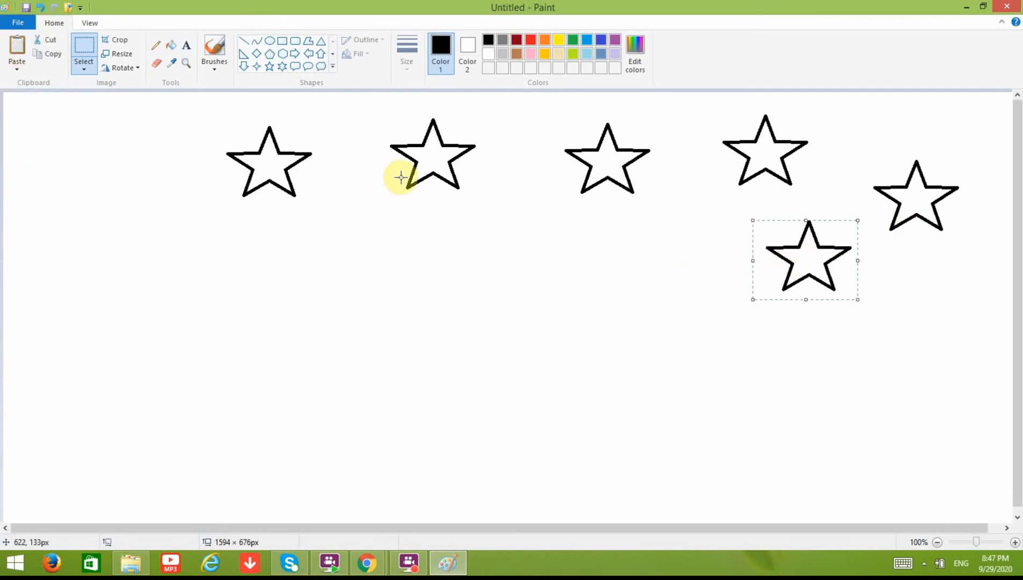
left_click(18, 45)
left_click_drag(62, 137, 652, 260)
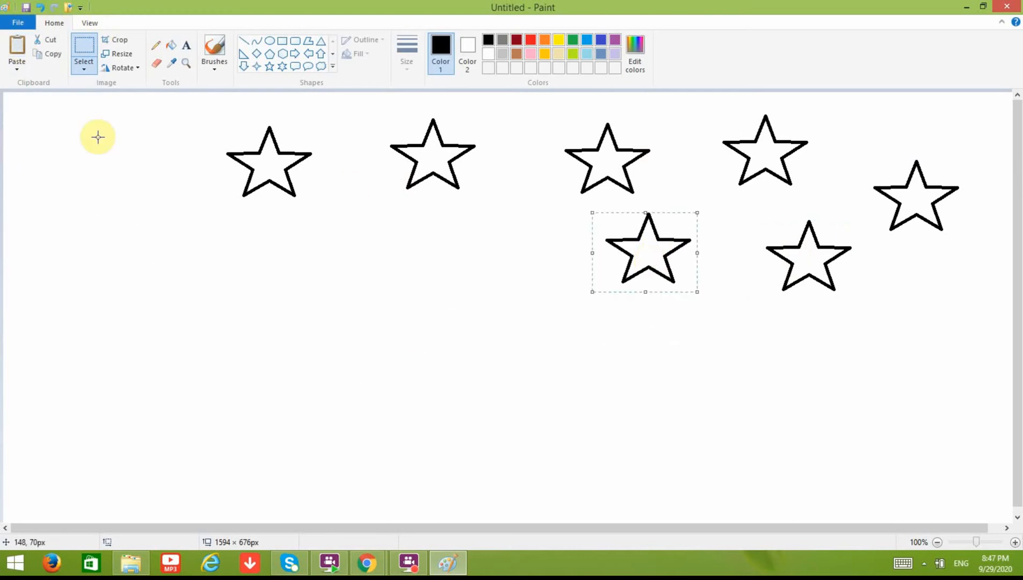
left_click(17, 63)
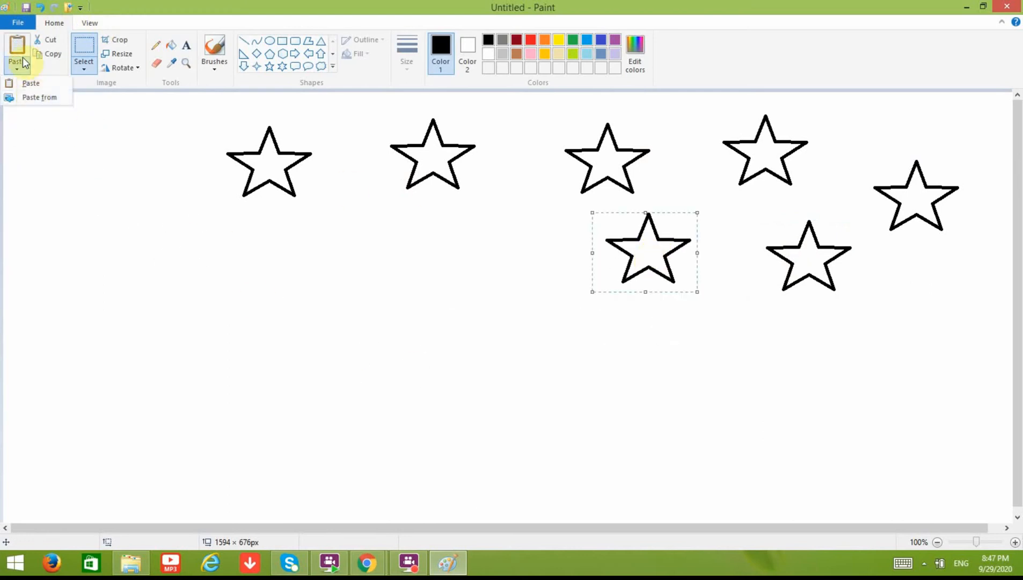
left_click(19, 49)
left_click_drag(64, 142, 495, 285)
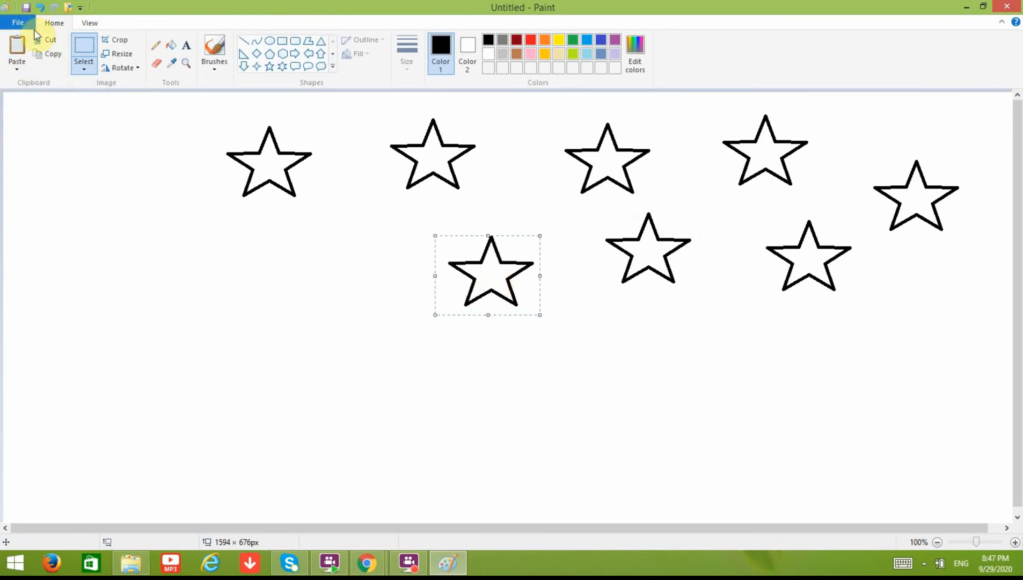
Step: Paste three star copies into the lower centre-right, lower middle and lower left areas
left_click(19, 46)
left_click_drag(45, 102, 721, 356)
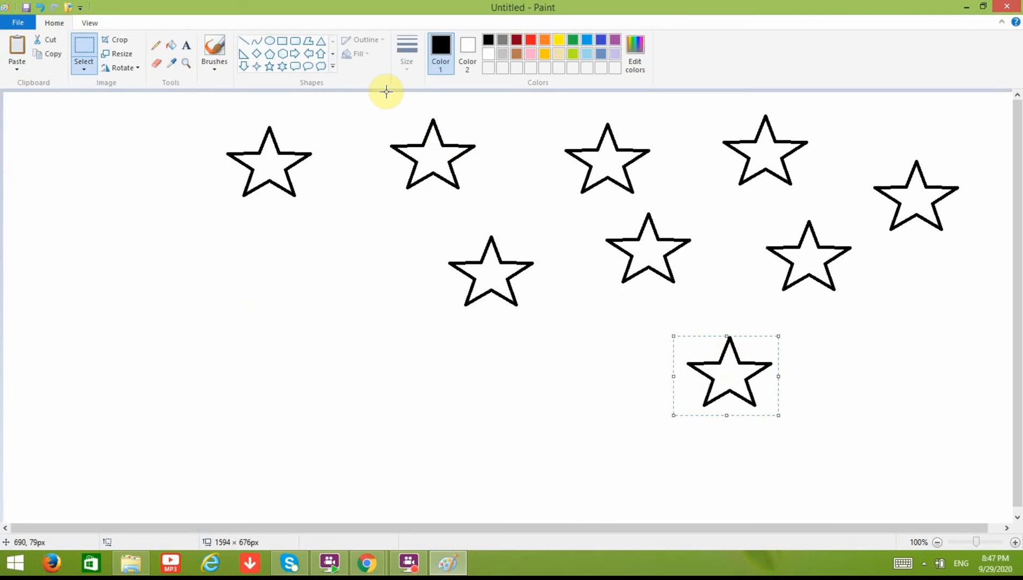
left_click(22, 46)
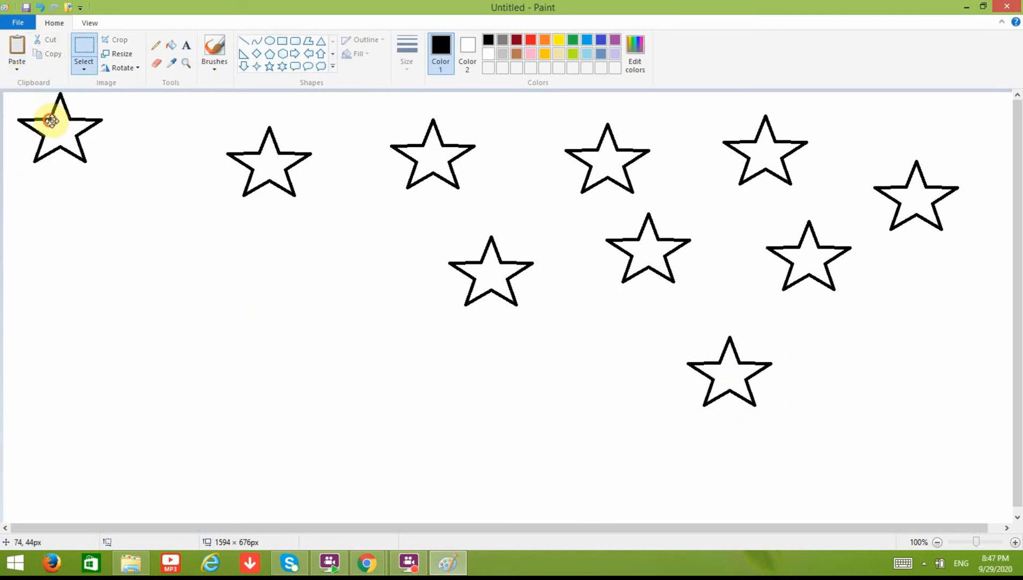
left_click_drag(51, 119, 540, 390)
left_click(17, 48)
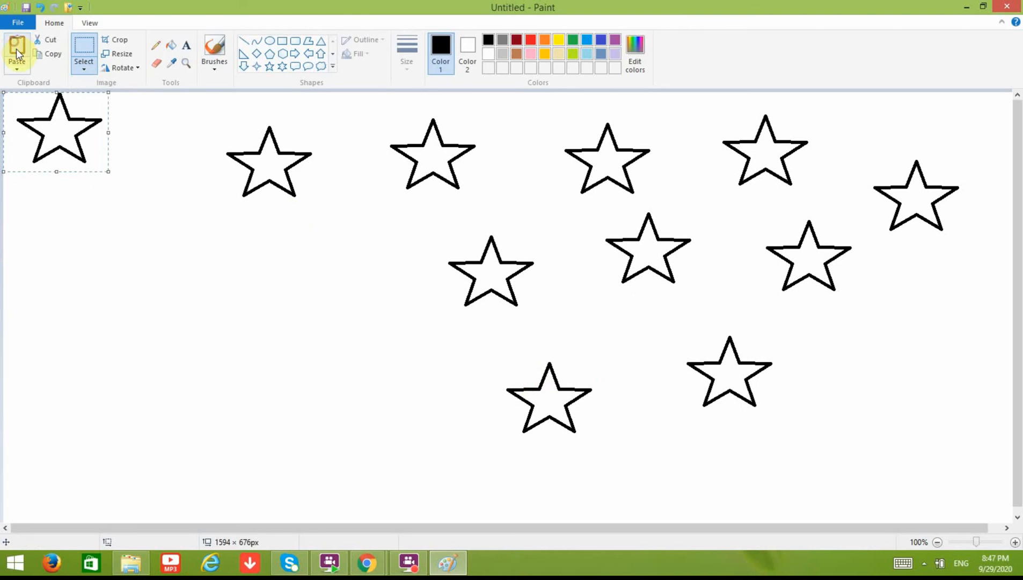
left_click_drag(67, 144, 384, 398)
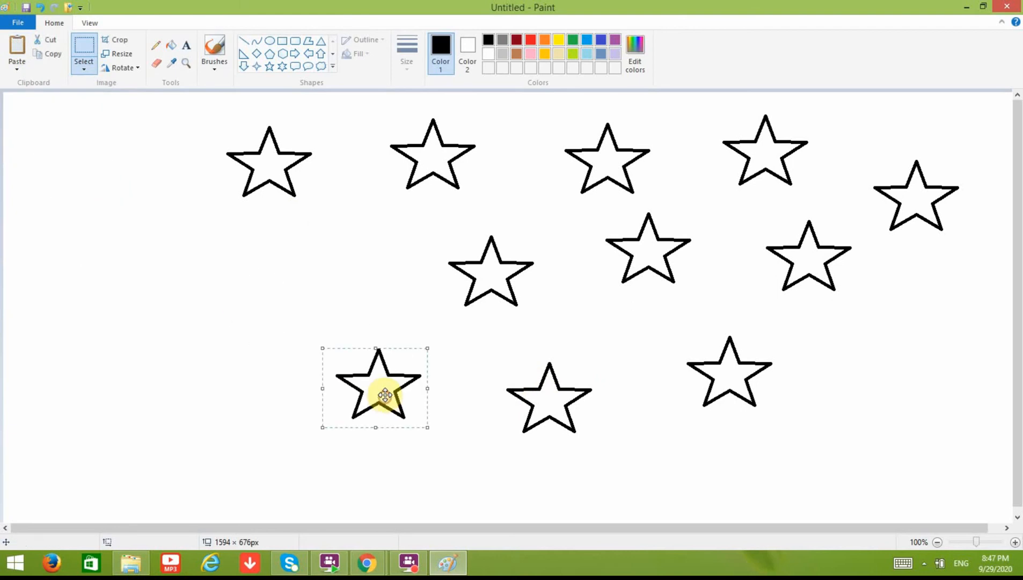
Step: Paste three more star copies at the middle-left, right edge and bottom right
left_click(18, 43)
left_click_drag(59, 102, 334, 248)
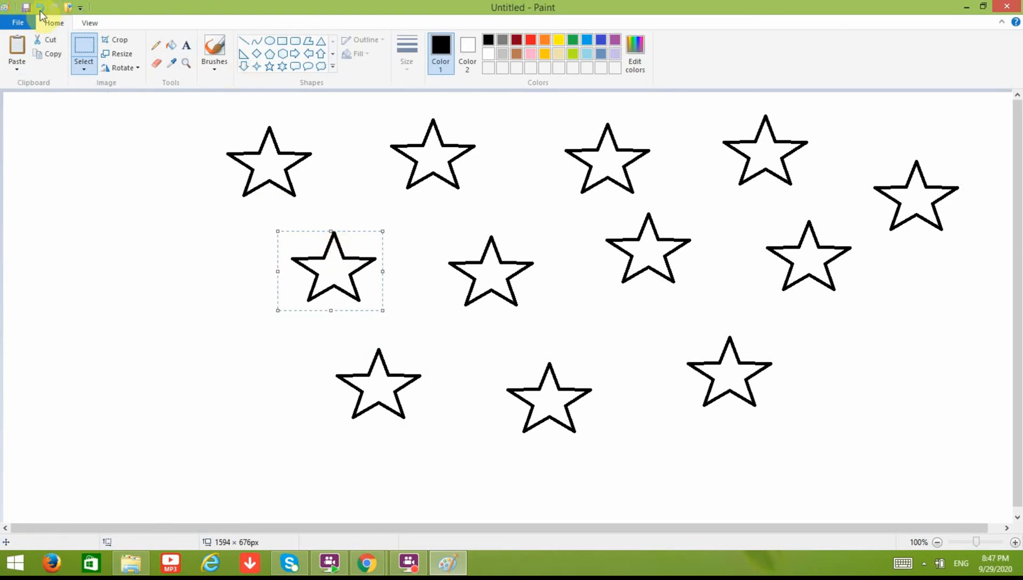
left_click(17, 46)
left_click_drag(54, 116, 908, 321)
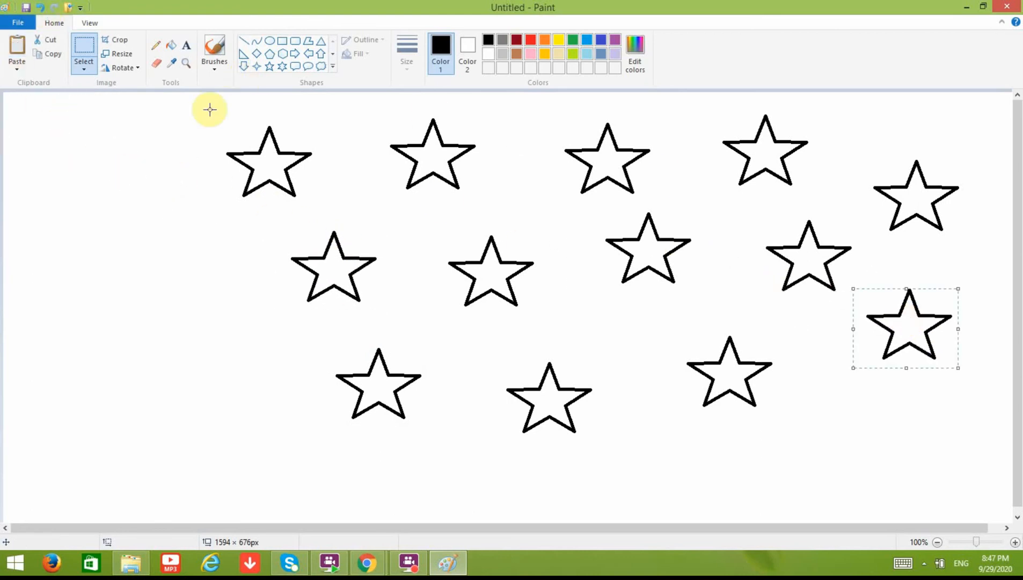
left_click(15, 46)
left_click_drag(64, 142, 852, 472)
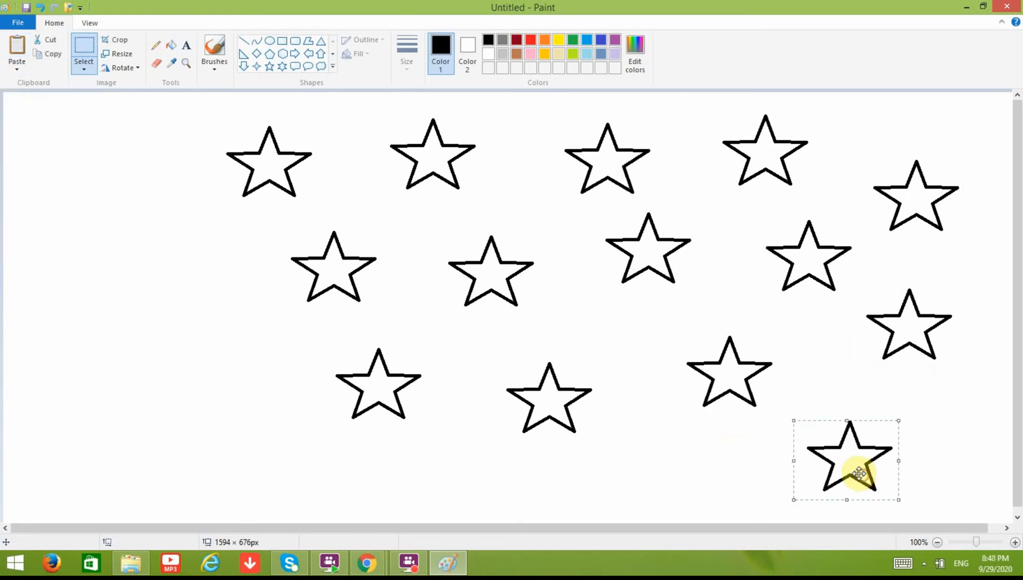
left_click(270, 43)
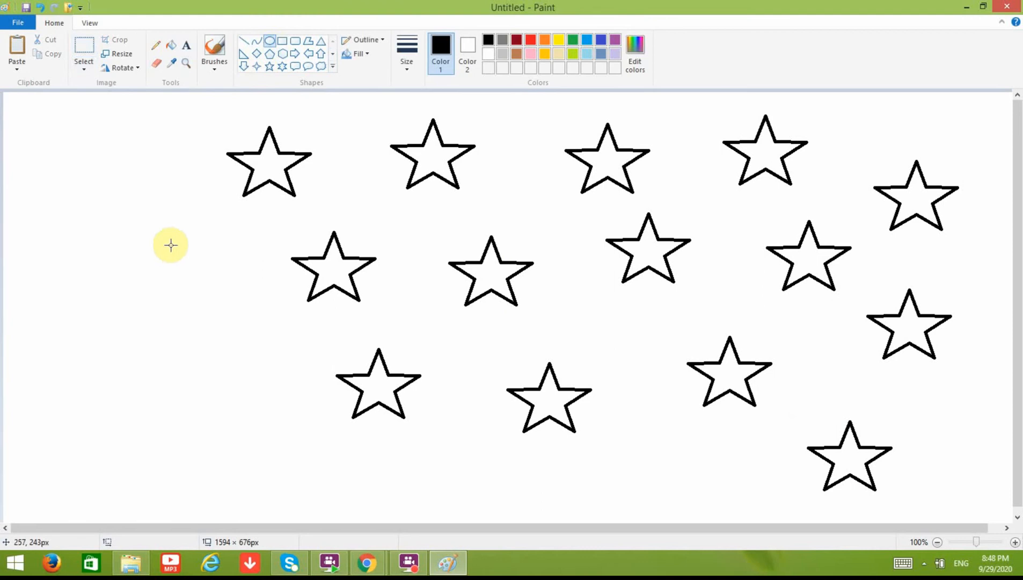
Step: Draw two overlapping circle outlines at the left edge, the second offset up and right
left_click_drag(210, 217, 36, 373)
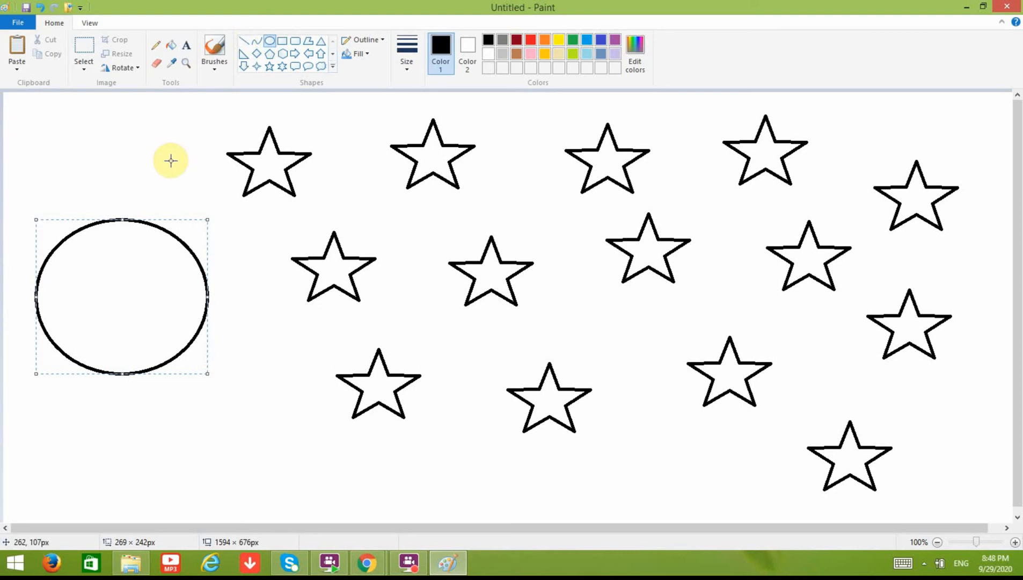
left_click_drag(220, 190, 71, 340)
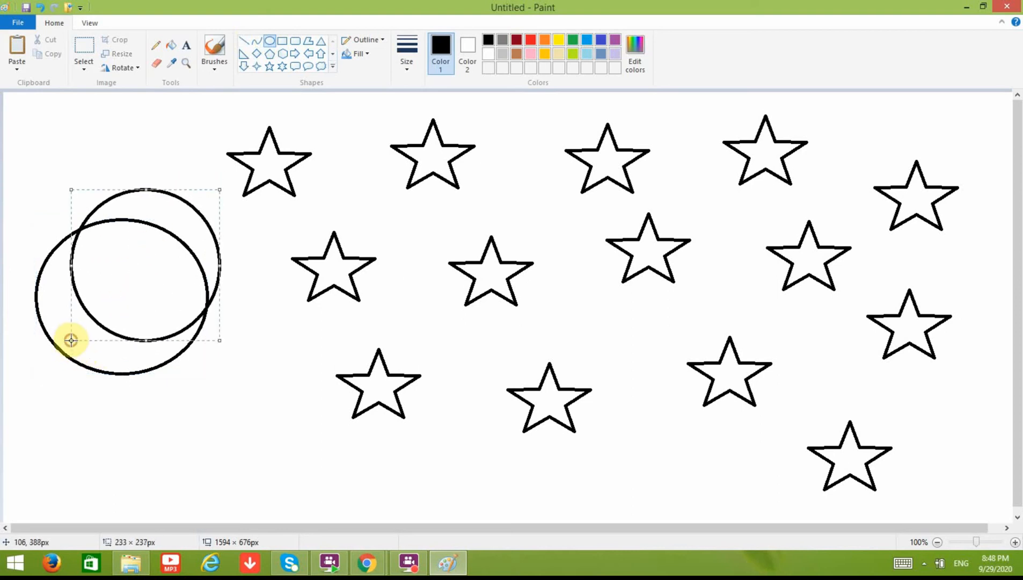
Step: Fill the background black and blacken the inner circle and sliver, leaving a white crescent
left_click(174, 43)
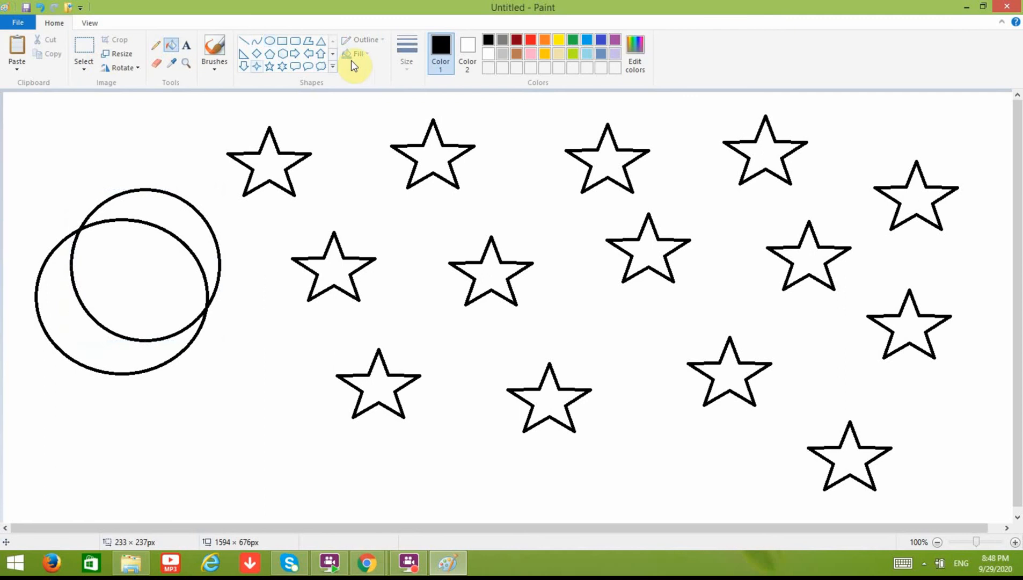
left_click(607, 36)
left_click(510, 119)
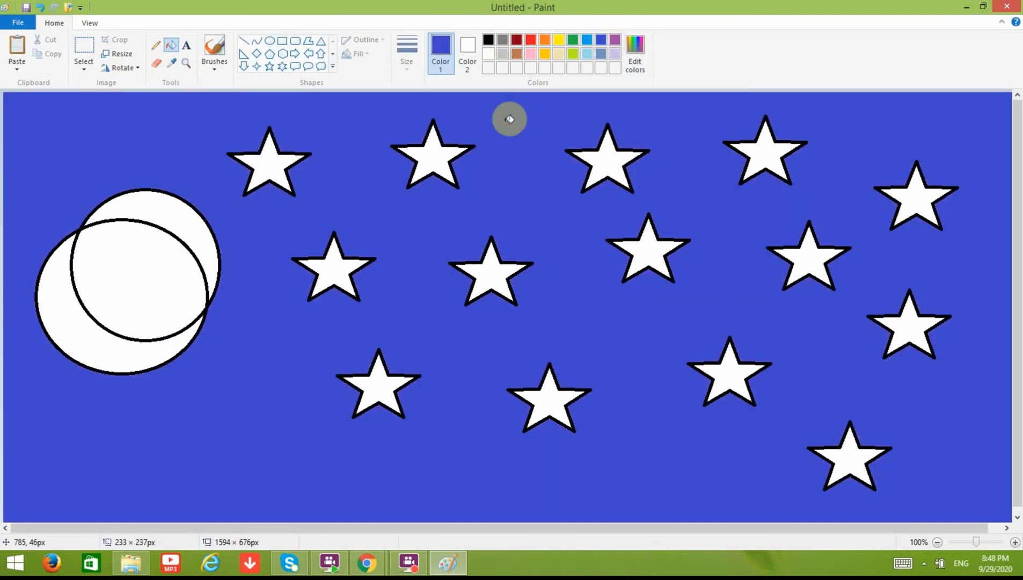
left_click(487, 41)
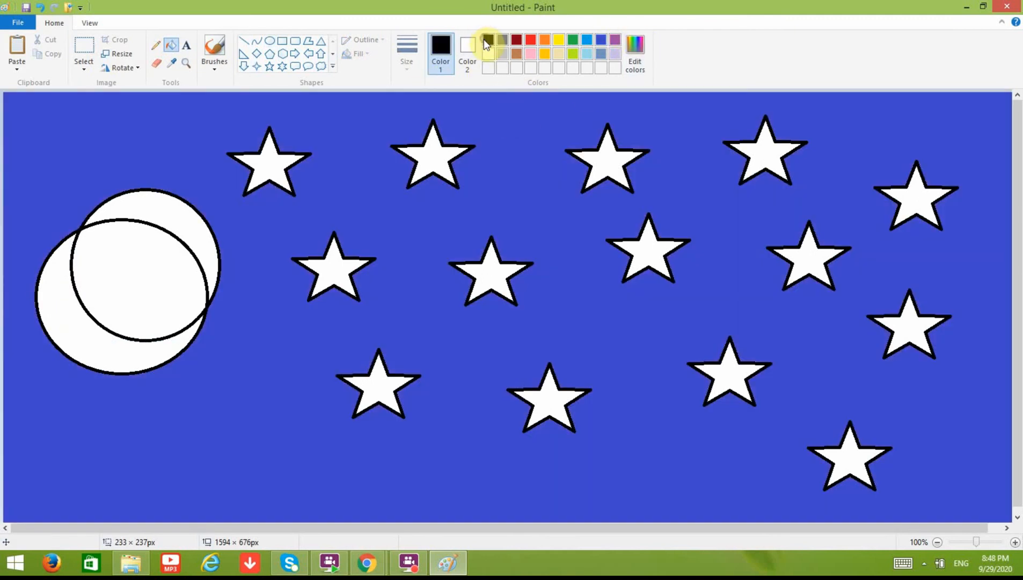
left_click(507, 127)
left_click(113, 280)
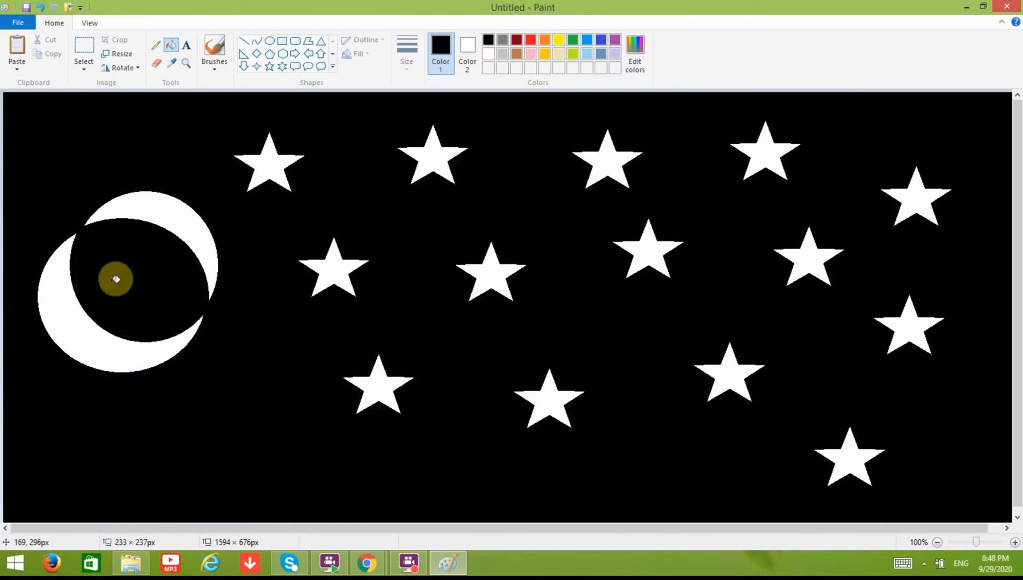
left_click(178, 215)
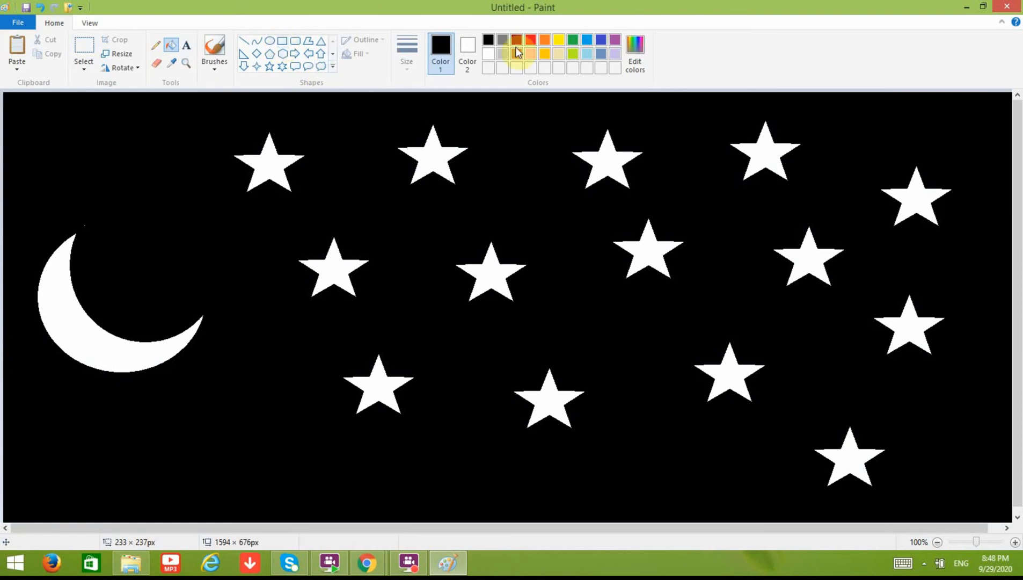
Step: Fill the seven stars on the left and middle of the sky yellow
left_click(558, 40)
left_click(277, 159)
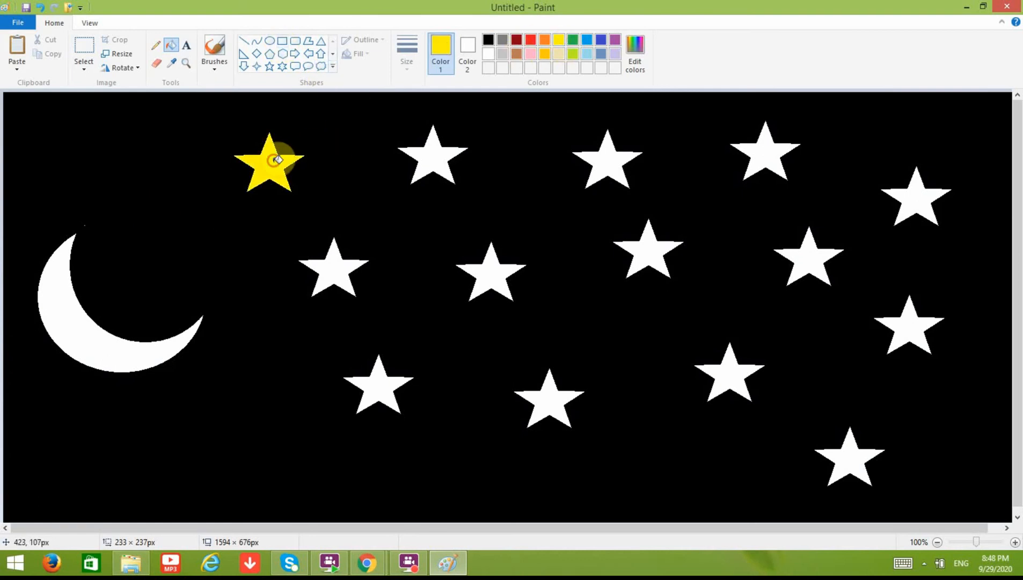
left_click(331, 262)
left_click(434, 159)
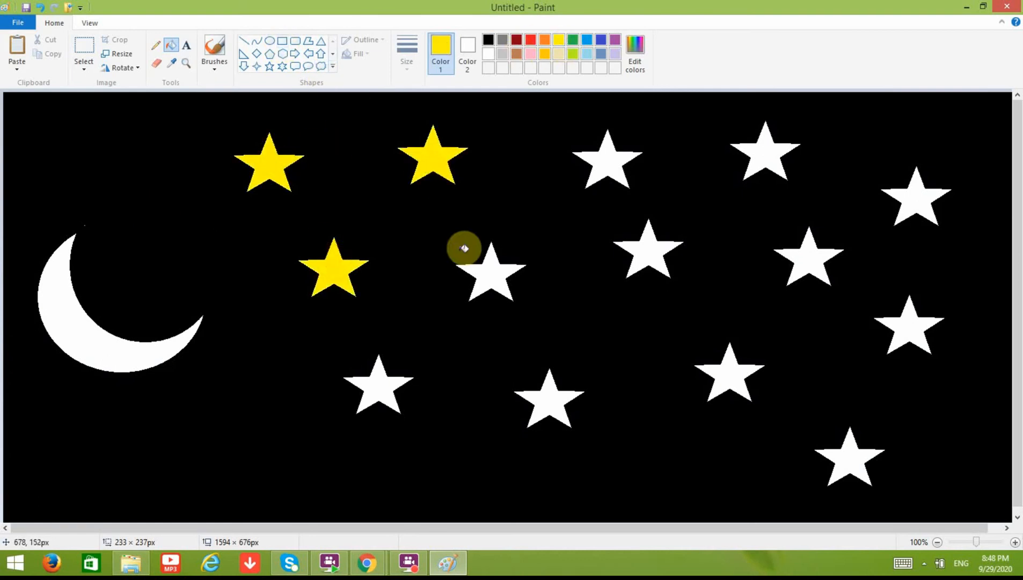
left_click(486, 270)
left_click(392, 376)
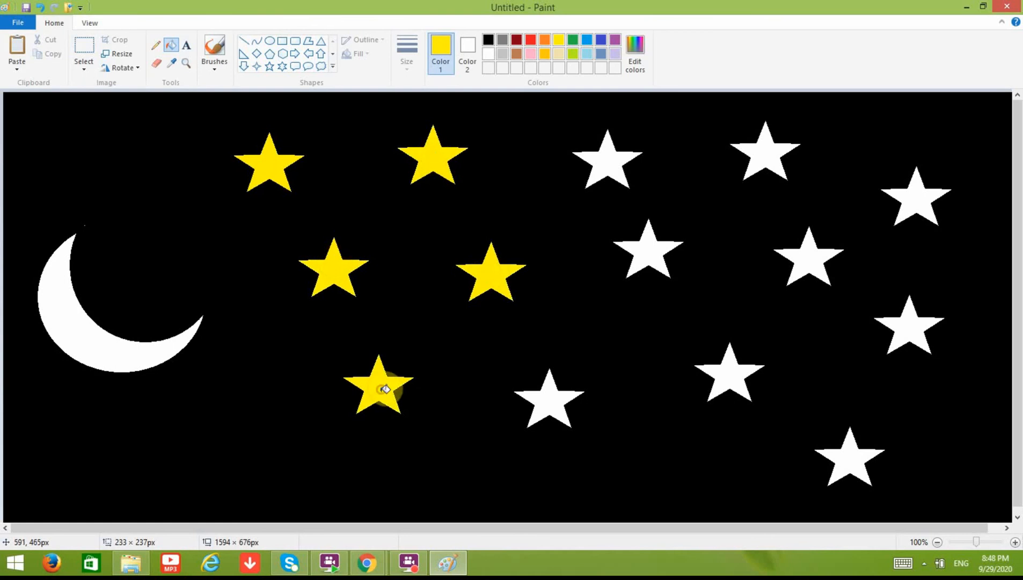
left_click(530, 407)
left_click(649, 246)
Step: Fill the remaining seven stars toward the right side yellow
left_click(610, 153)
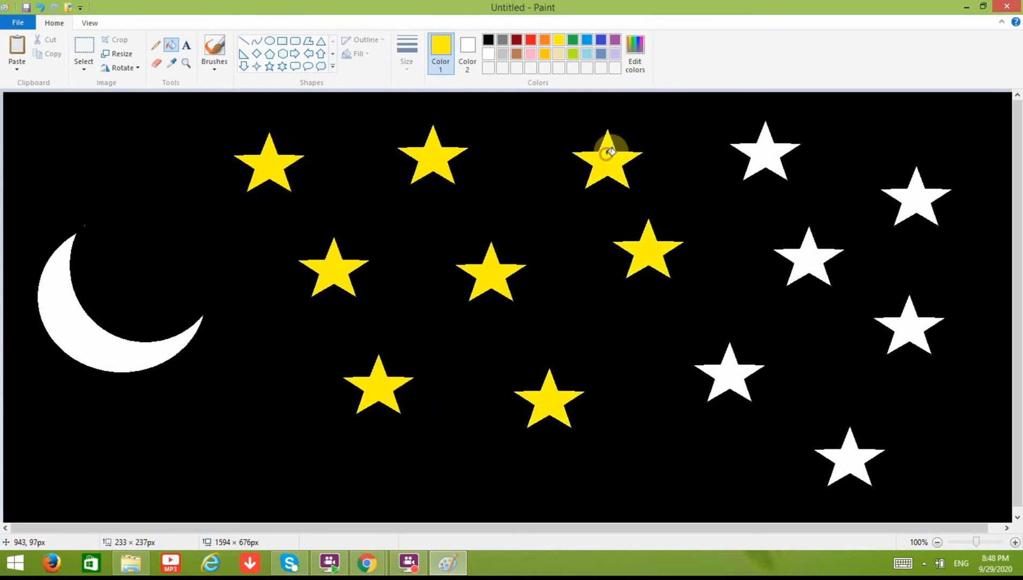
left_click(767, 155)
left_click(808, 257)
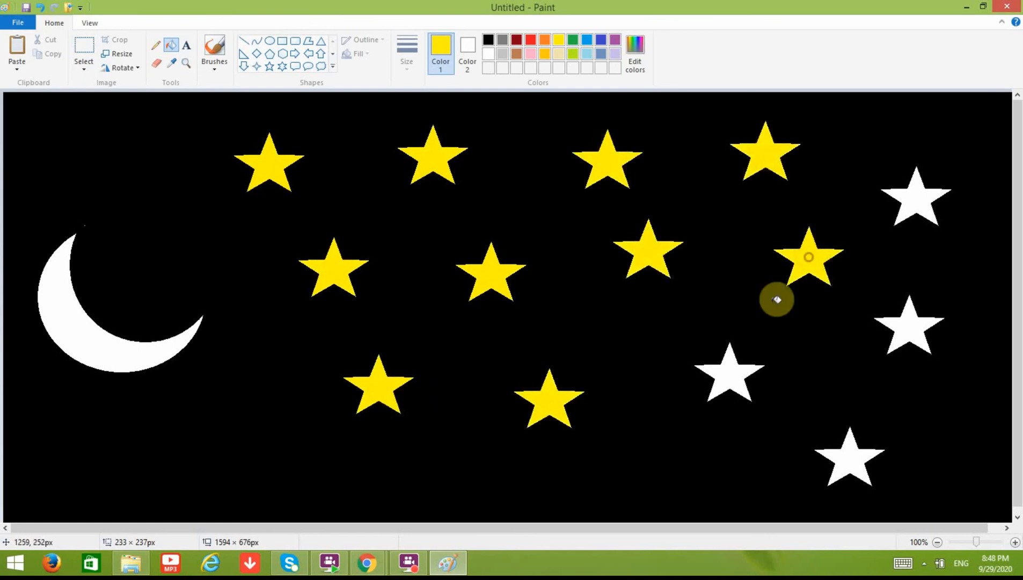
left_click(729, 376)
left_click(855, 451)
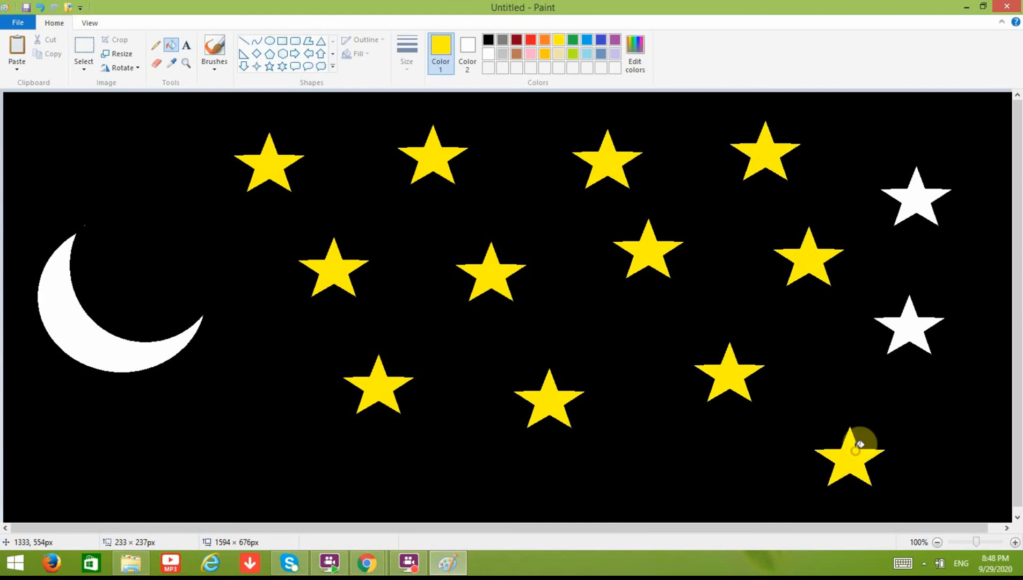
left_click(906, 328)
left_click(915, 196)
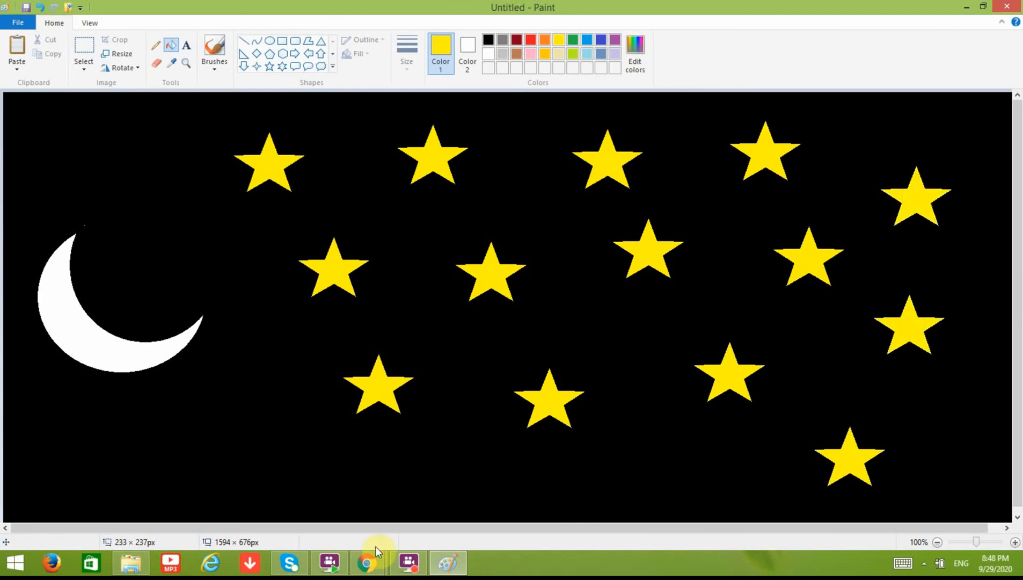
mouse_move(374, 569)
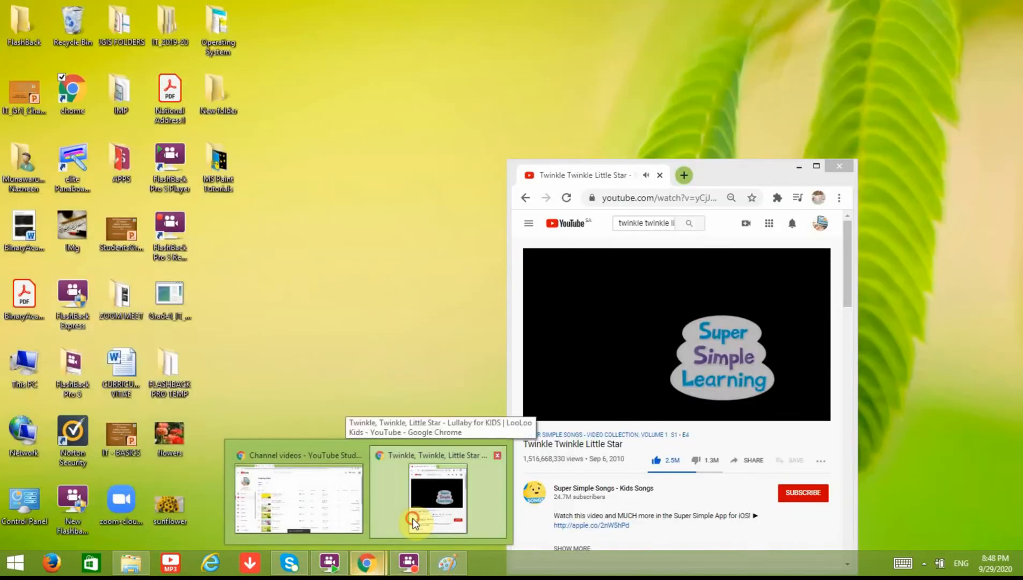
left_click(417, 516)
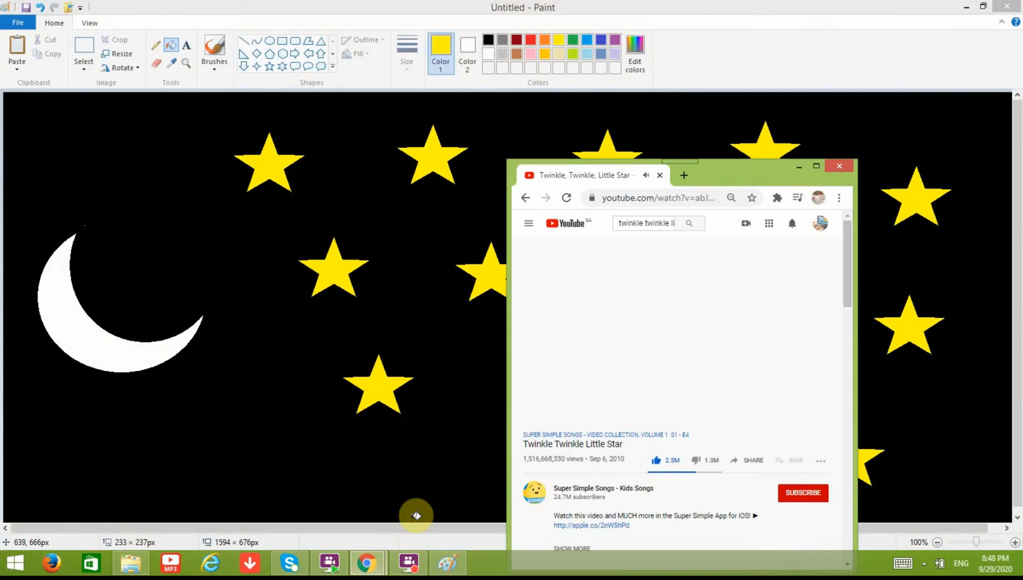
left_click(417, 516)
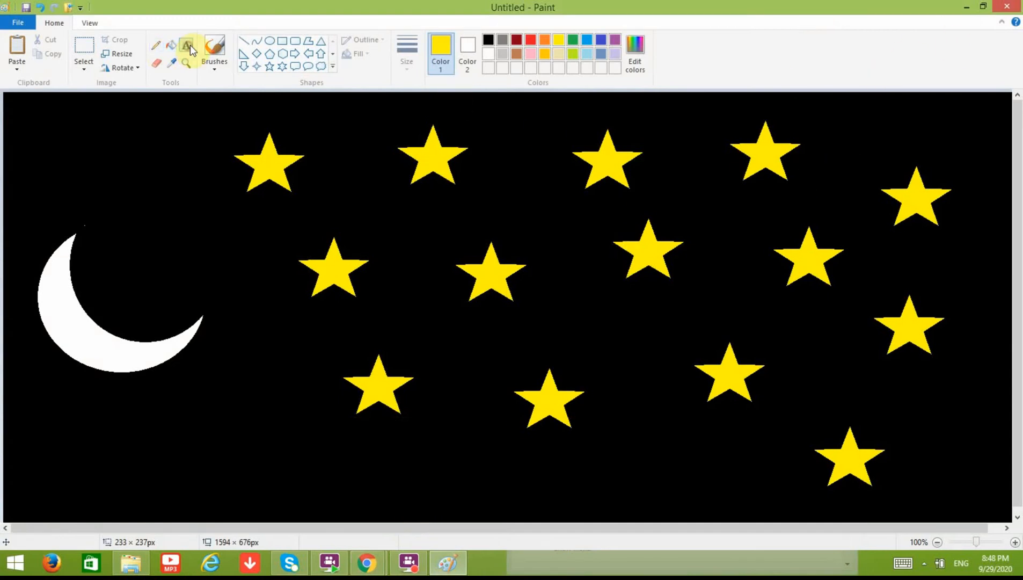
Step: Add 'Drawing the sky using Select / Copy / Paste' at lower left in yellow bold italic Arial 22
left_click(489, 53)
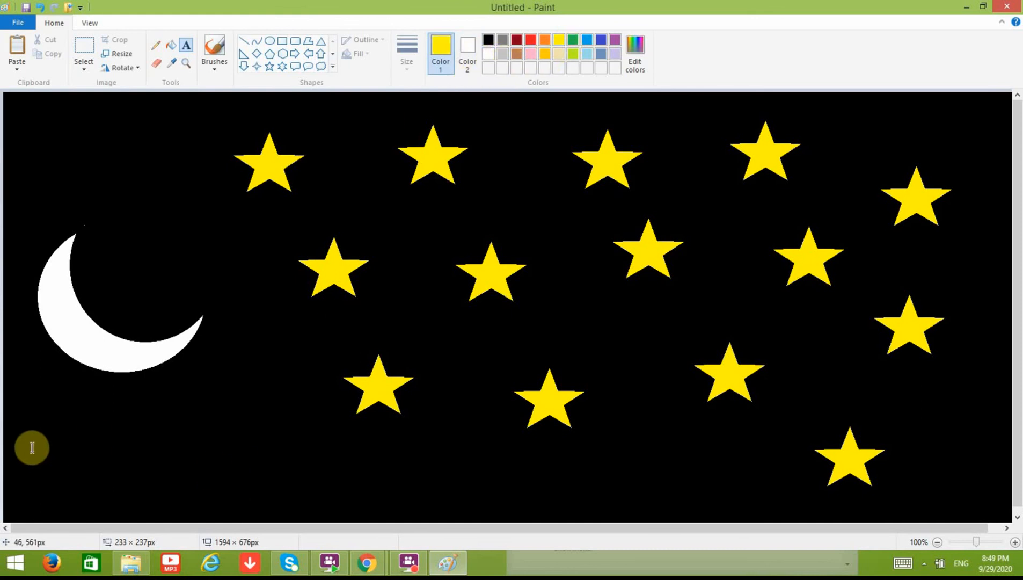
left_click_drag(32, 448, 472, 497)
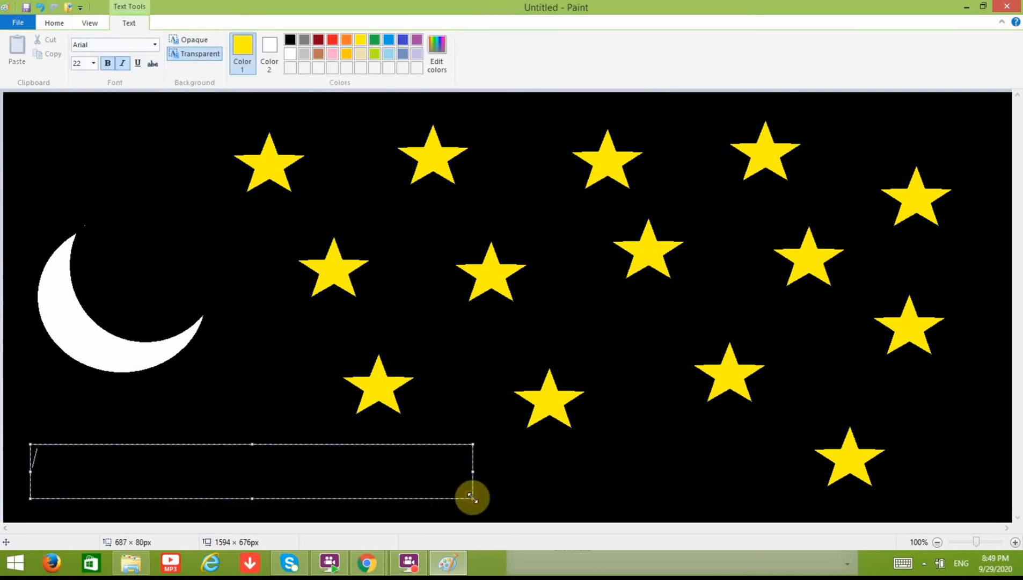
type("d")
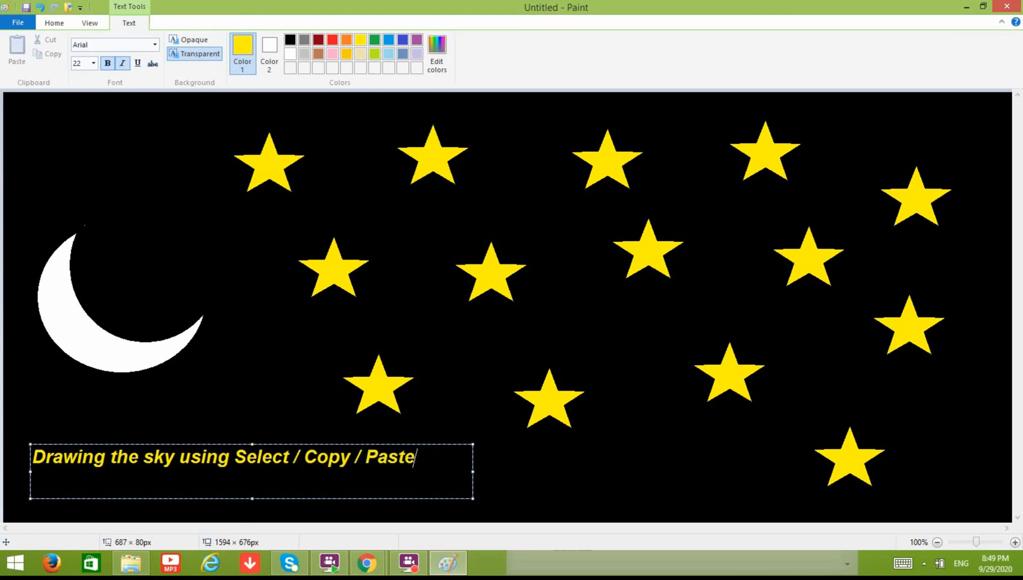
left_click(603, 482)
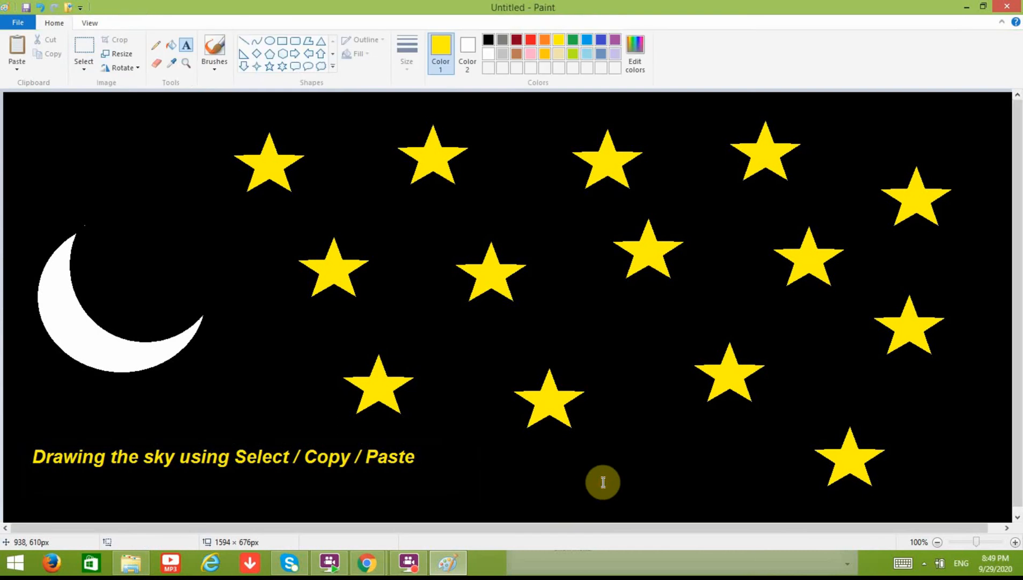
Step: Save the picture as 'Drawing Sky' PNG in Desktop\MS Paint Tutorials, then minimise Paint and close the browser
left_click(23, 24)
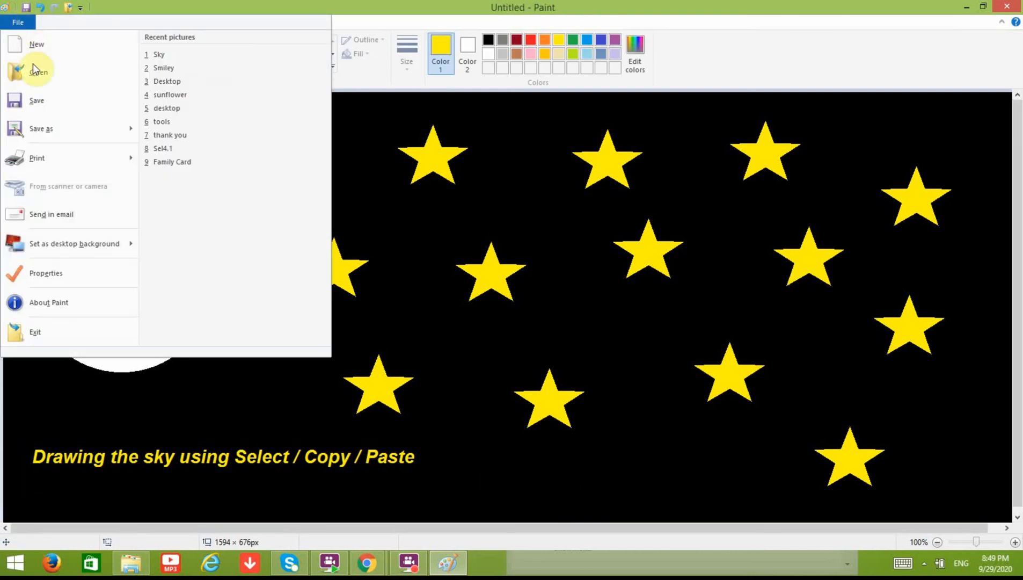
left_click(49, 130)
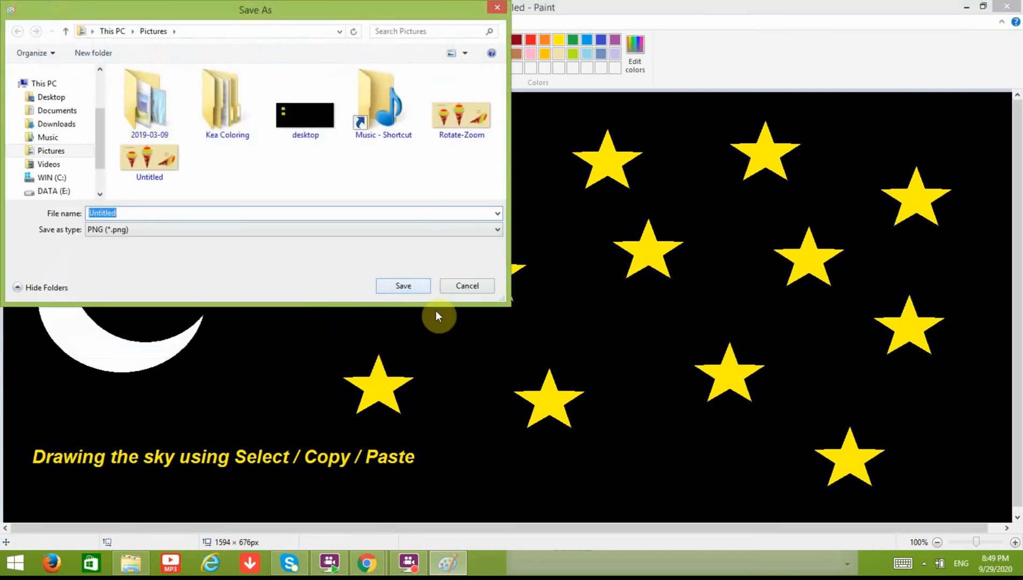
left_click(66, 99)
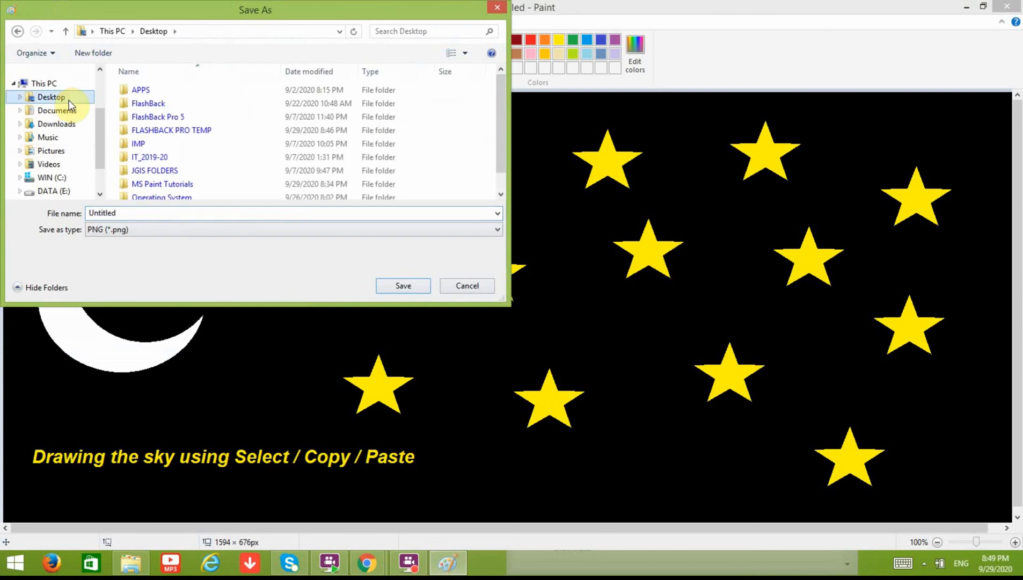
double_click(230, 184)
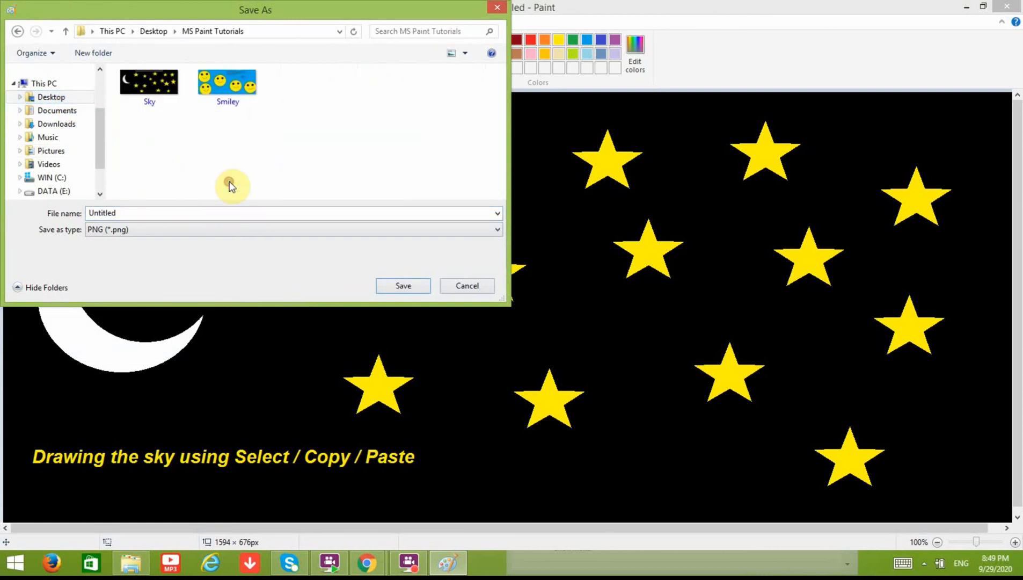
double_click(126, 213)
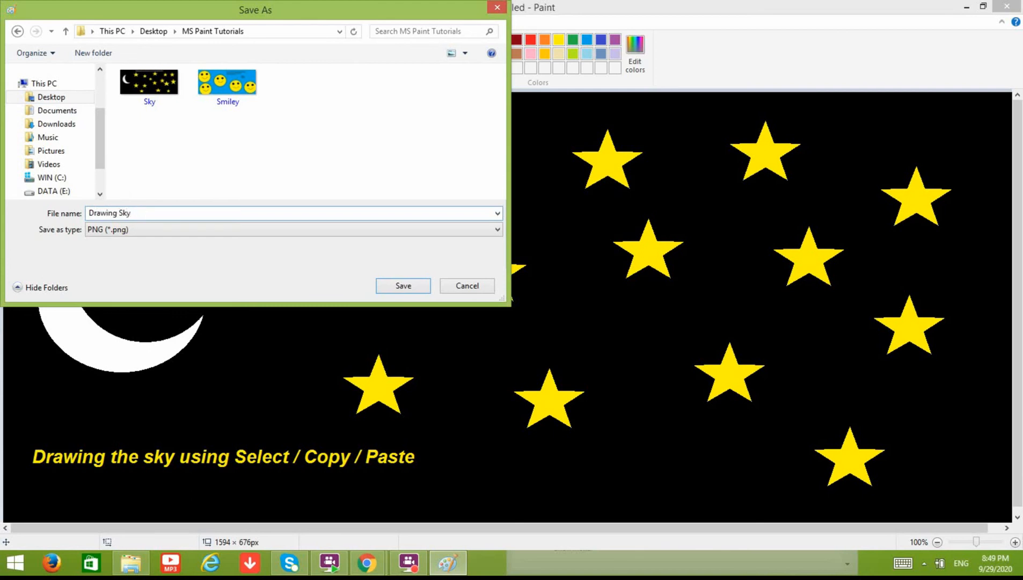
key("Return")
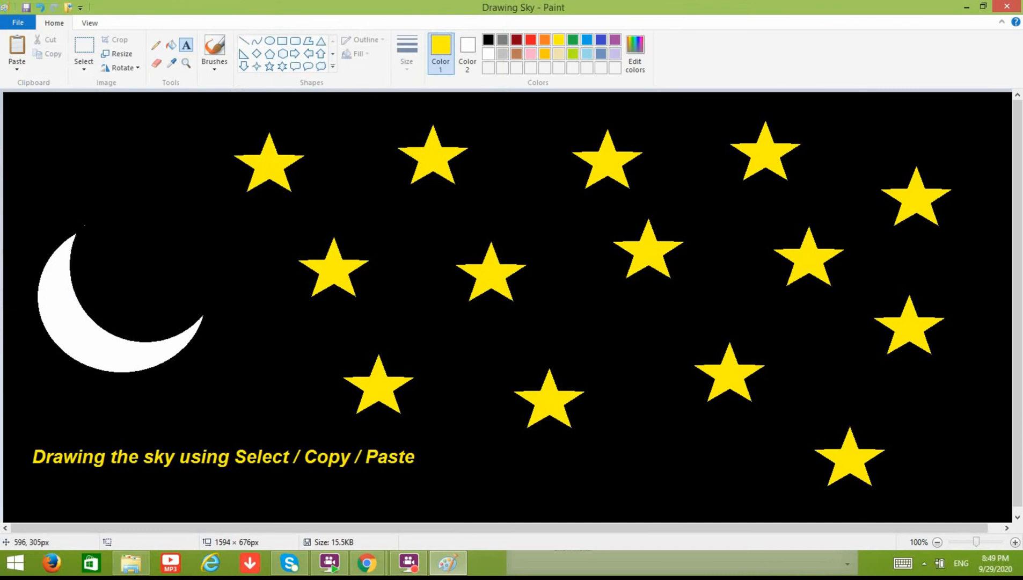
left_click(966, 6)
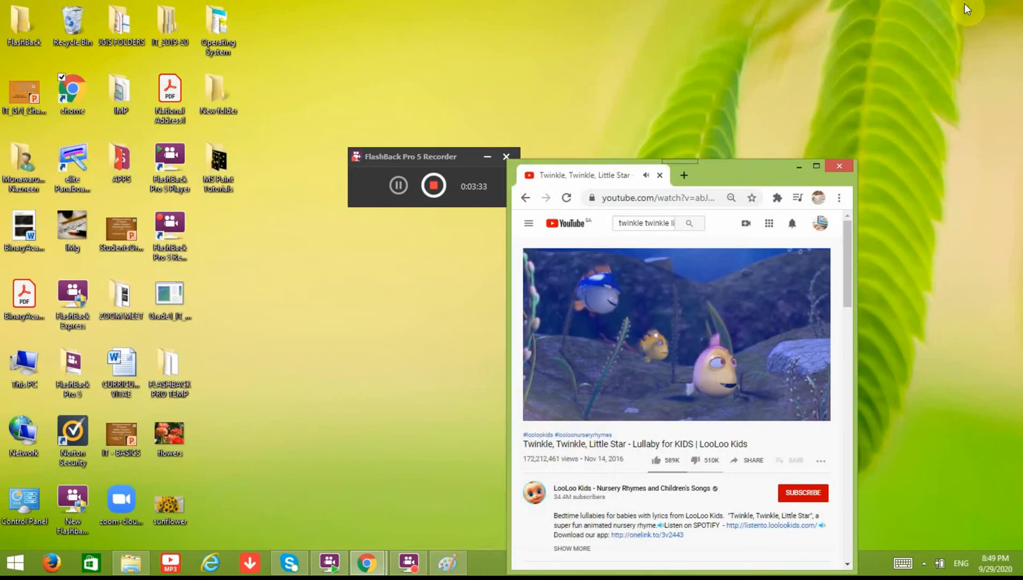
left_click(841, 170)
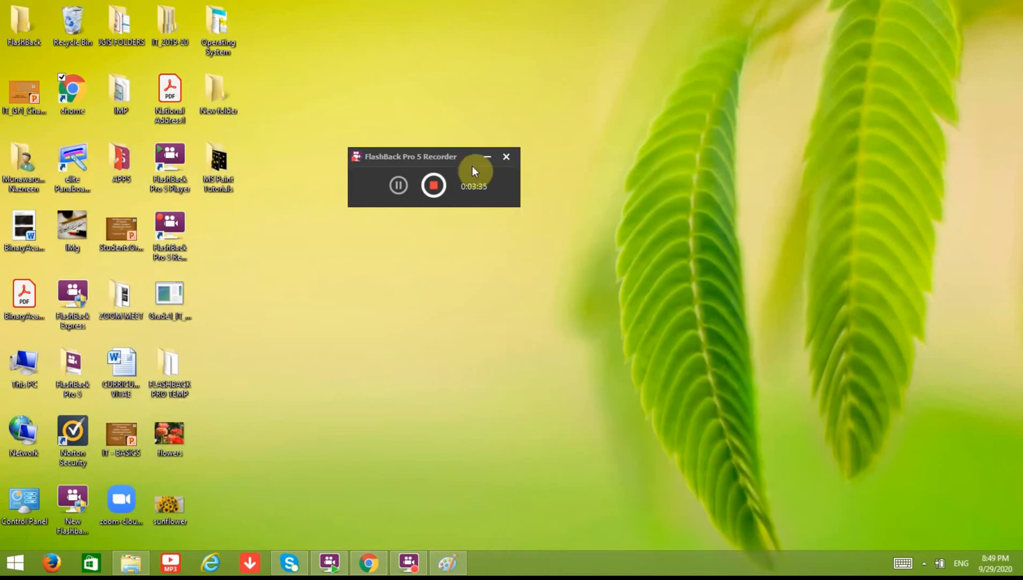